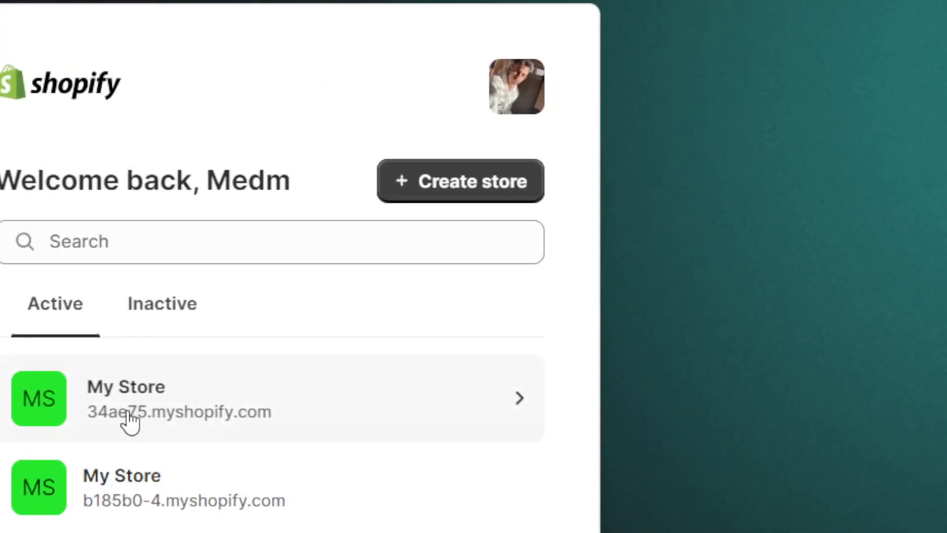
Open the 34ae75.myshopify.com store and go from its Apps and sales channels settings to the Shopify App Store.
click(334, 314)
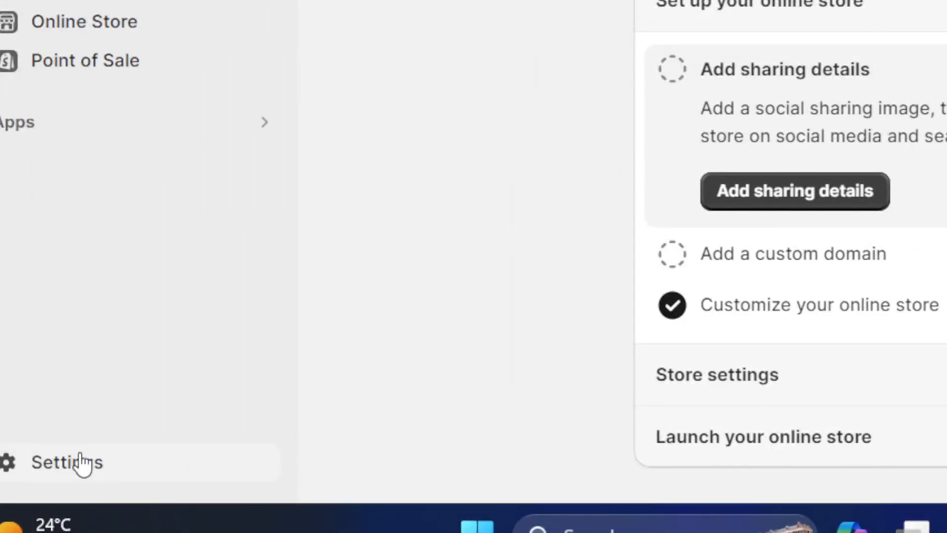
click(80, 463)
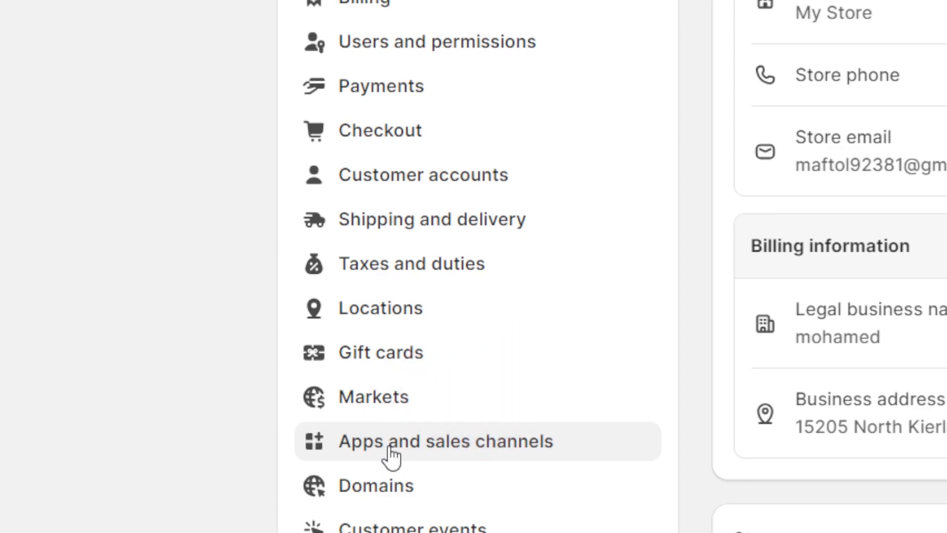
click(393, 457)
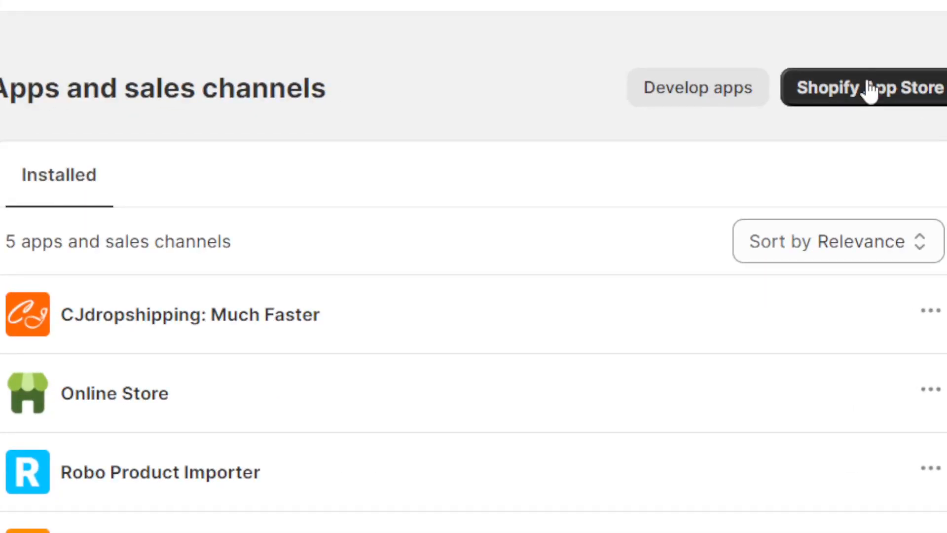
click(869, 90)
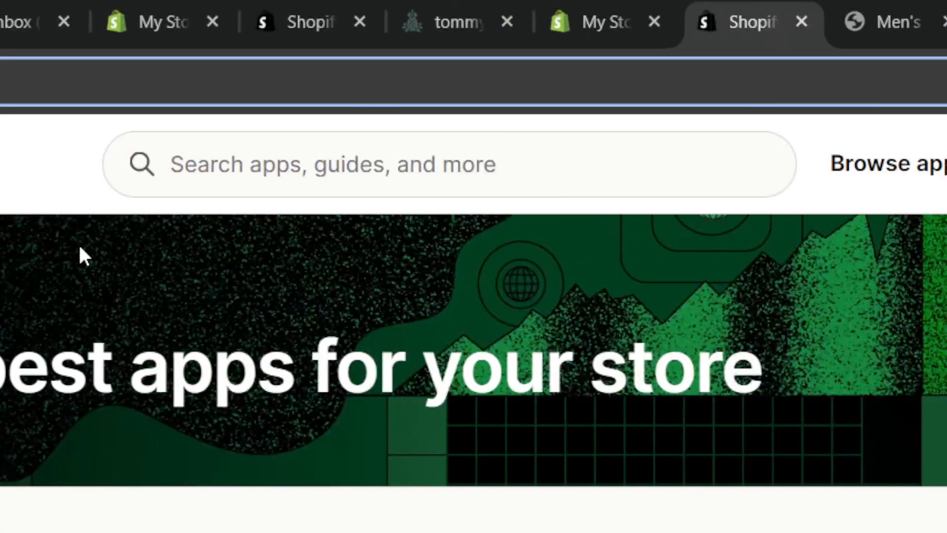
Search the app store for "tiktok" and open the listing of the TikTok app.
click(245, 152)
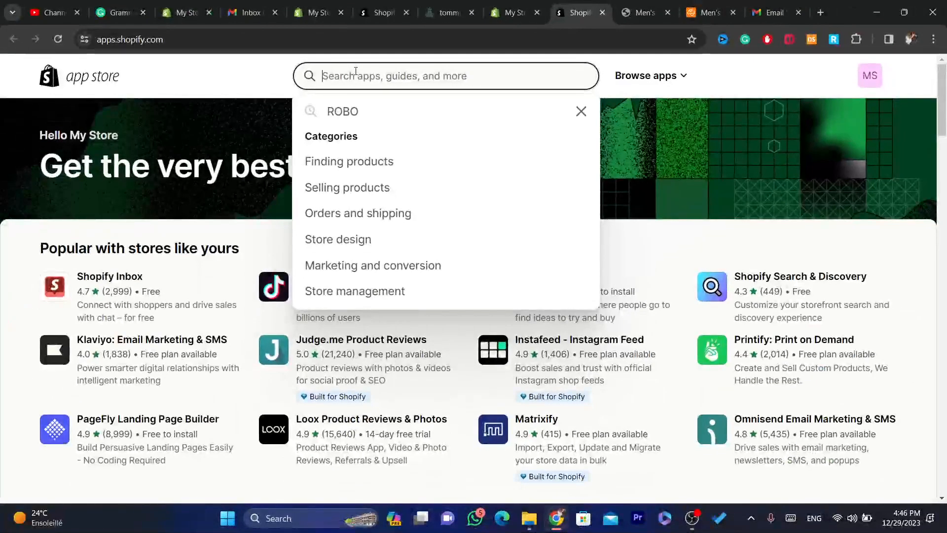
text(tiko)
key(BackSpace)
text(tok)
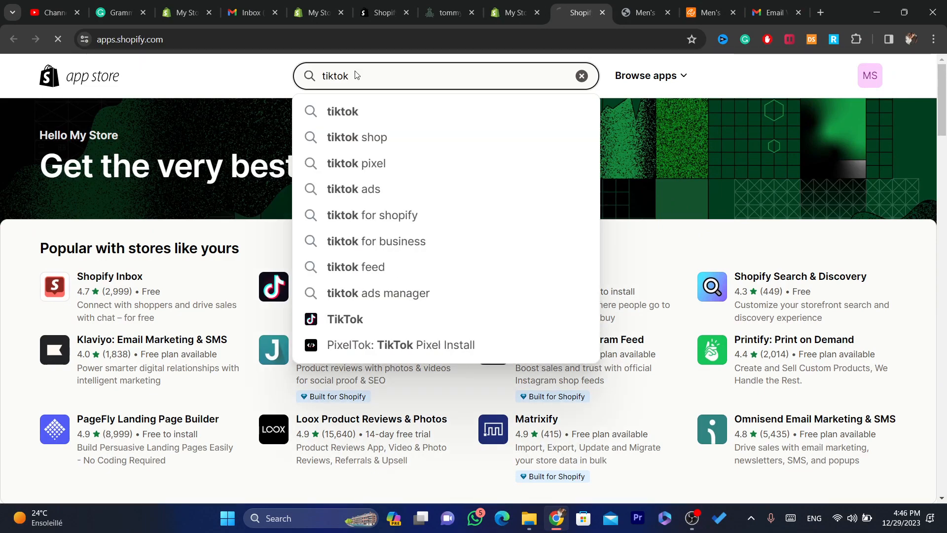
click(375, 115)
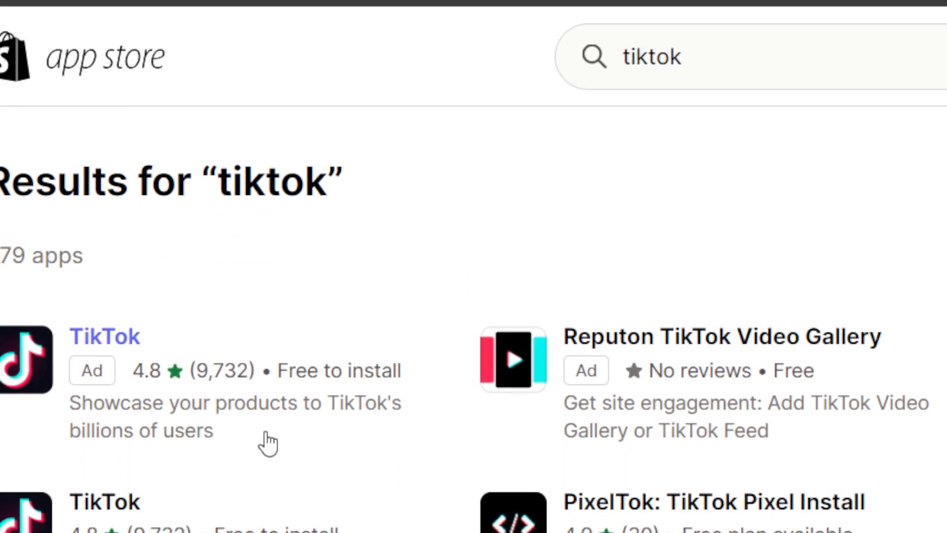
click(89, 335)
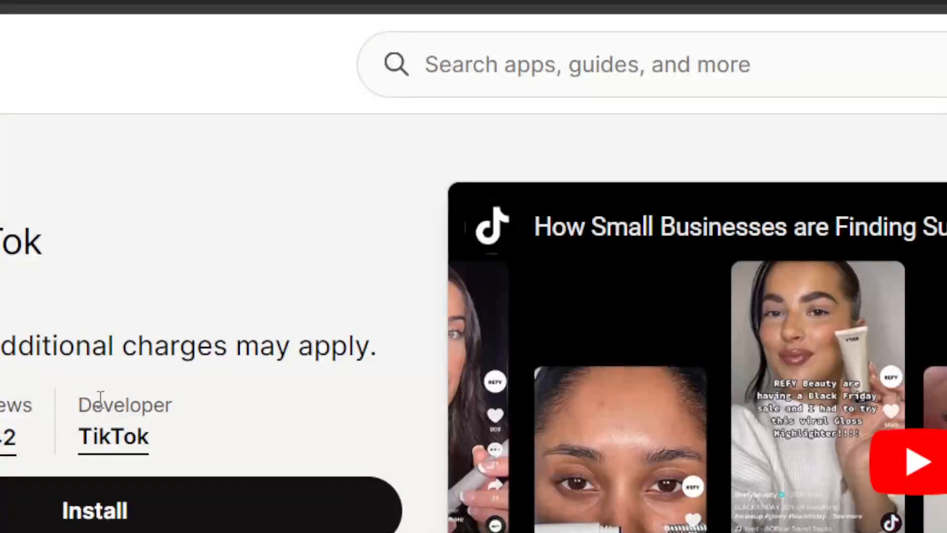
Install the TikTok app and add it to the store as a sales channel.
drag(101, 397, 153, 437)
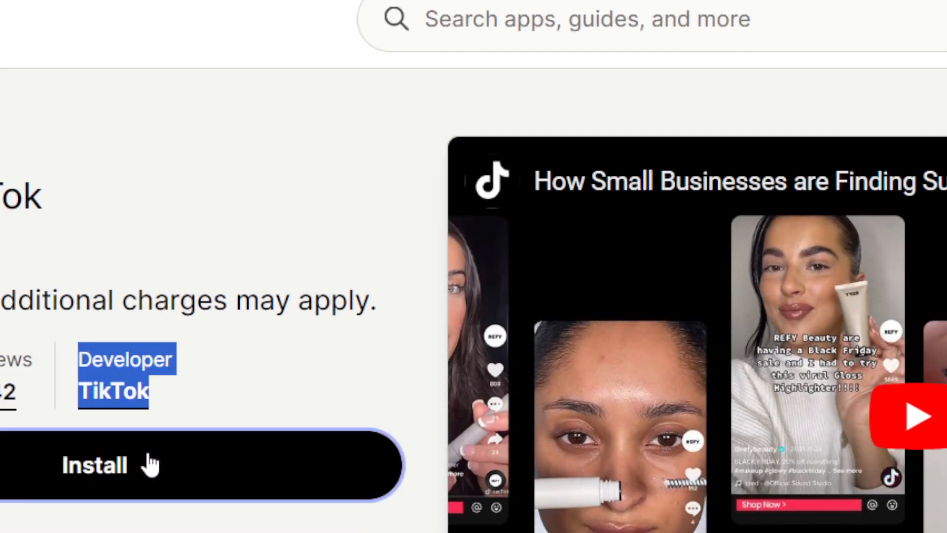
click(150, 464)
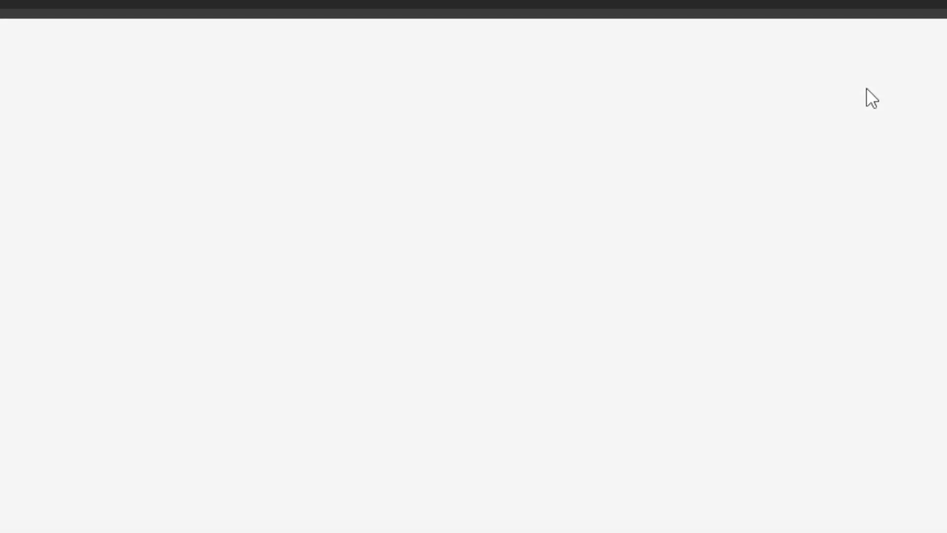
click(720, 76)
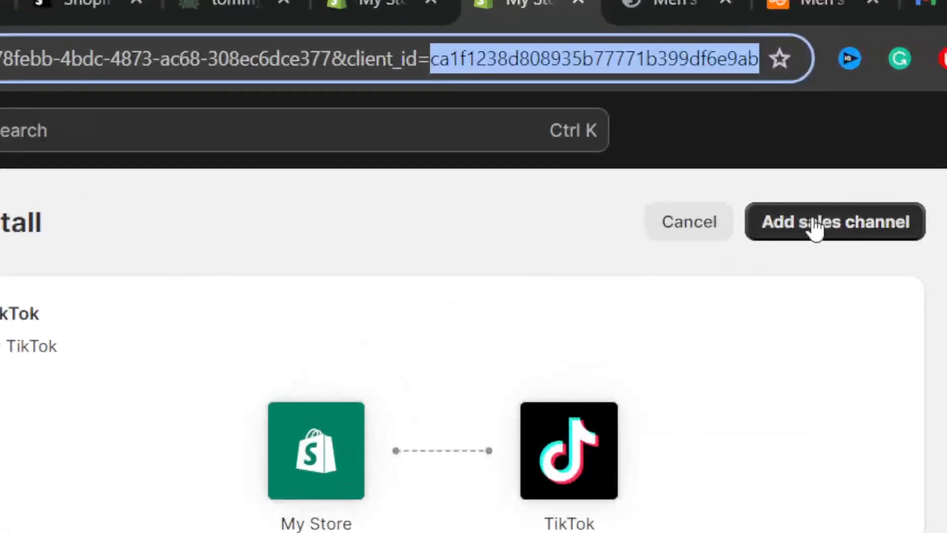
click(813, 228)
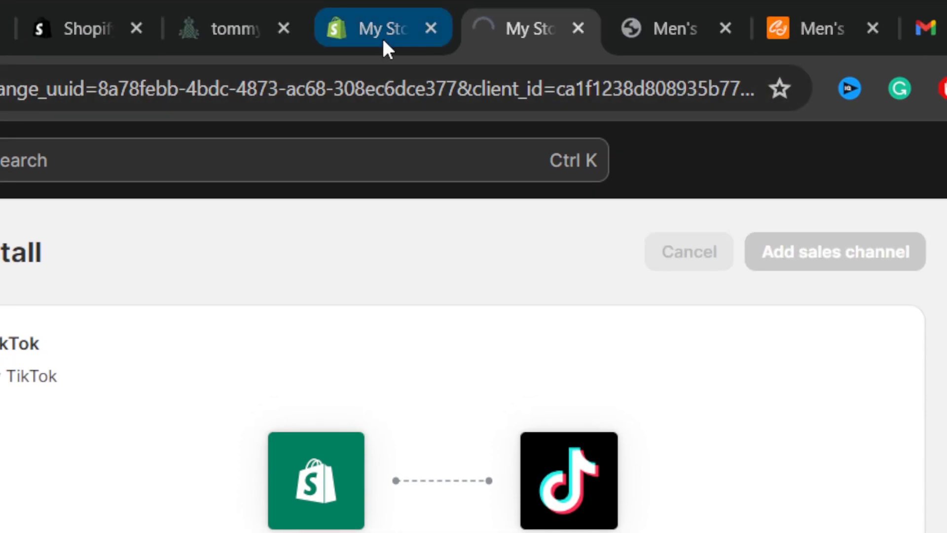
click(527, 90)
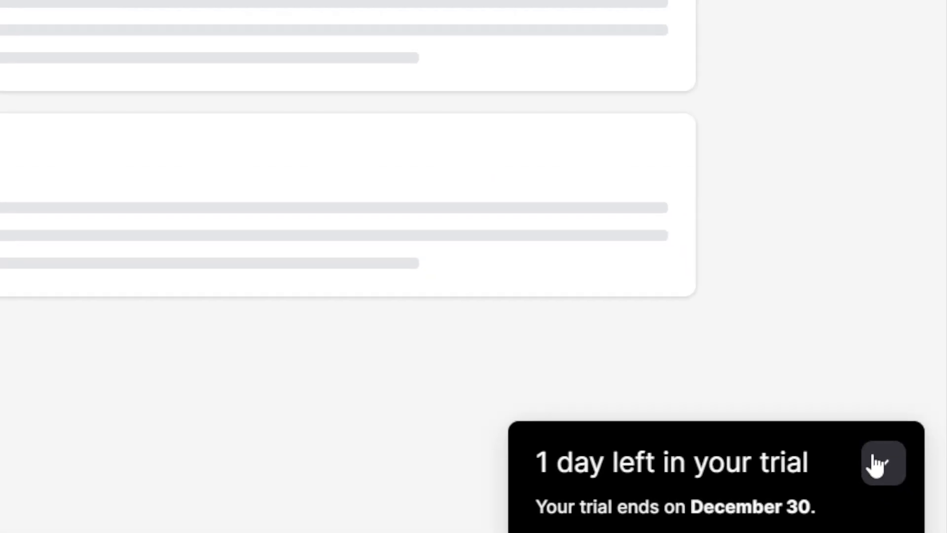
Collapse the trial notice and start the TikTok Marketing setup.
click(877, 463)
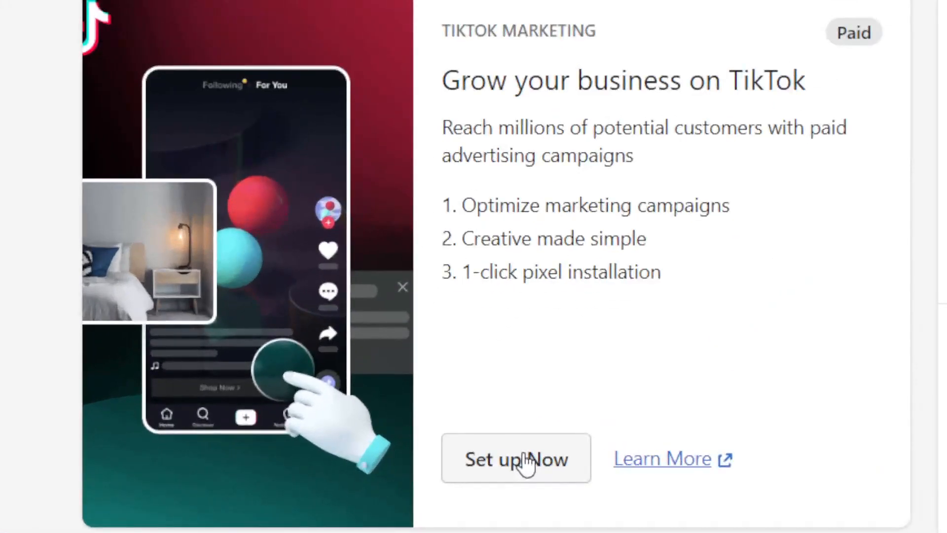
click(462, 442)
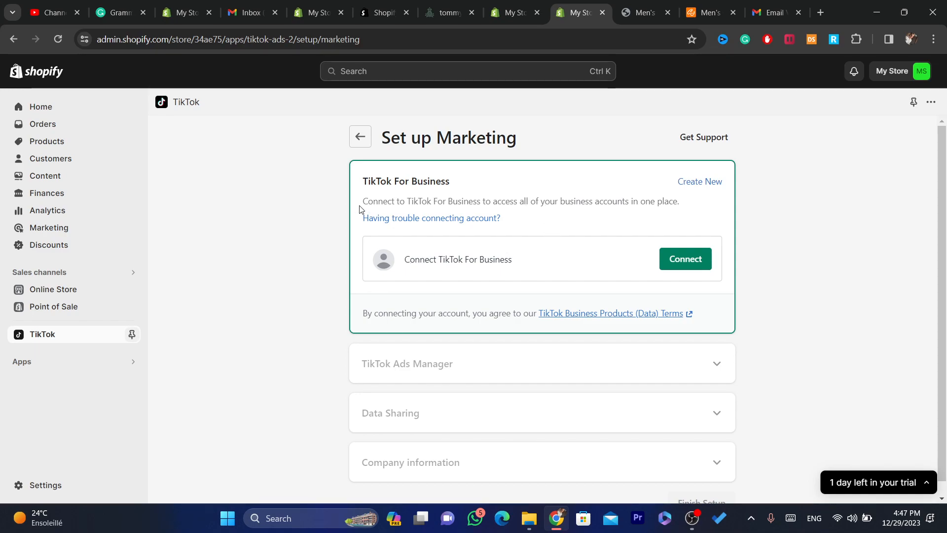
Search the web for "tiktok.com business", open the TikTok For Business page and look at its Boost your business sign-up form.
click(641, 13)
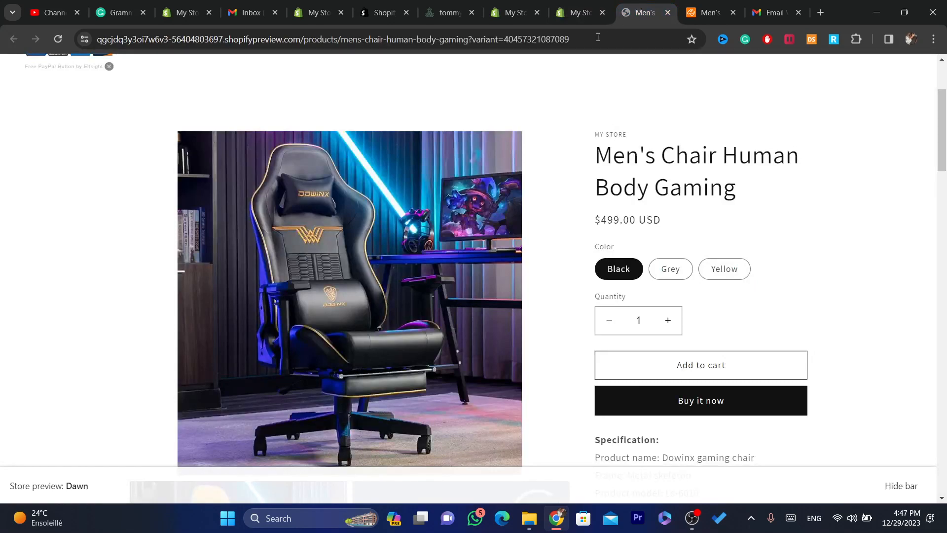
click(571, 33)
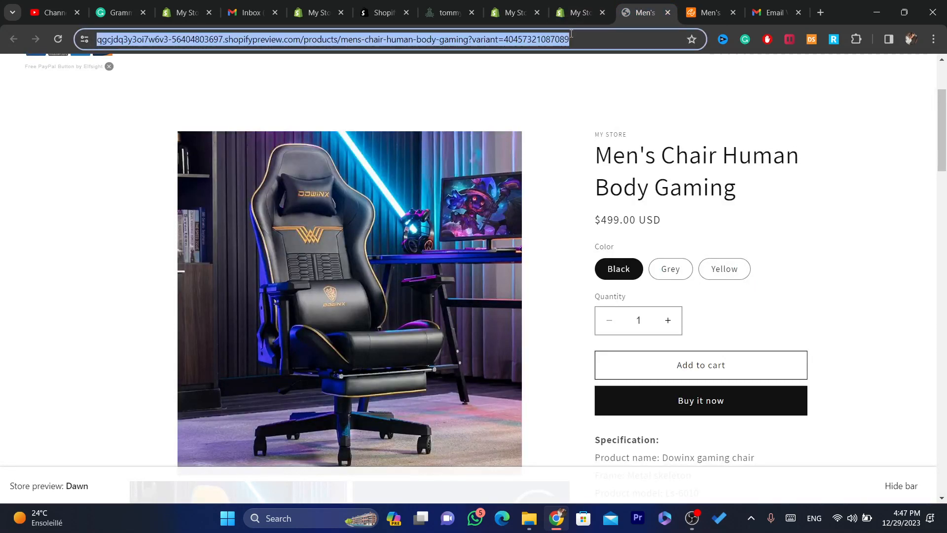
text(tiktok)
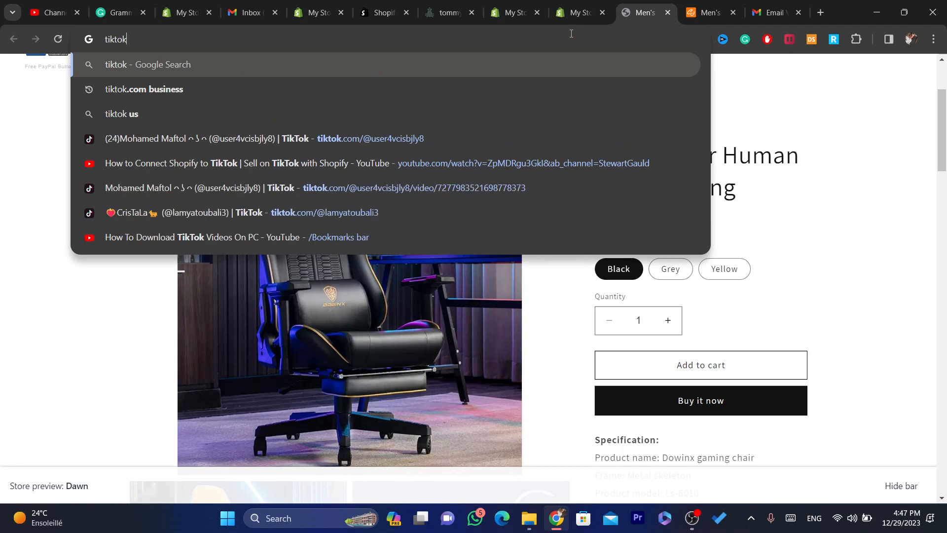
text(.com bu)
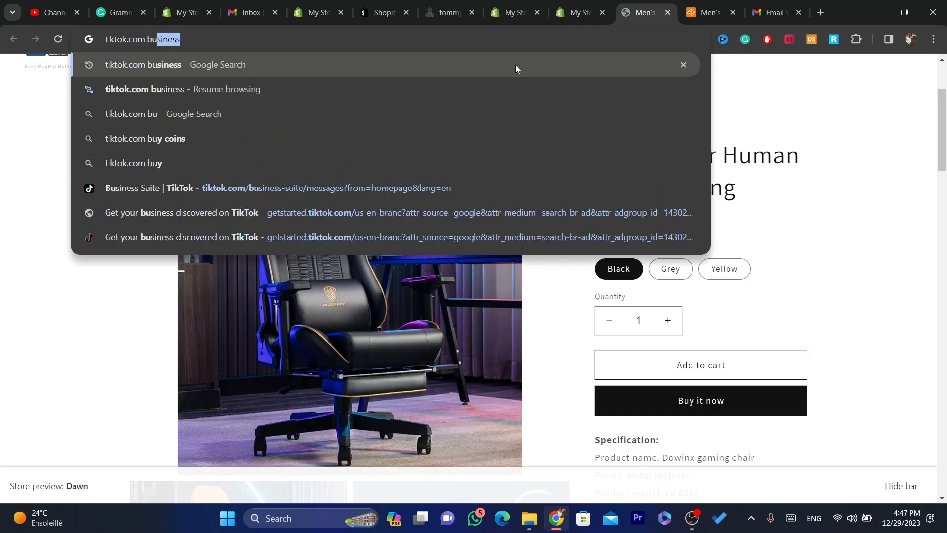
click(516, 64)
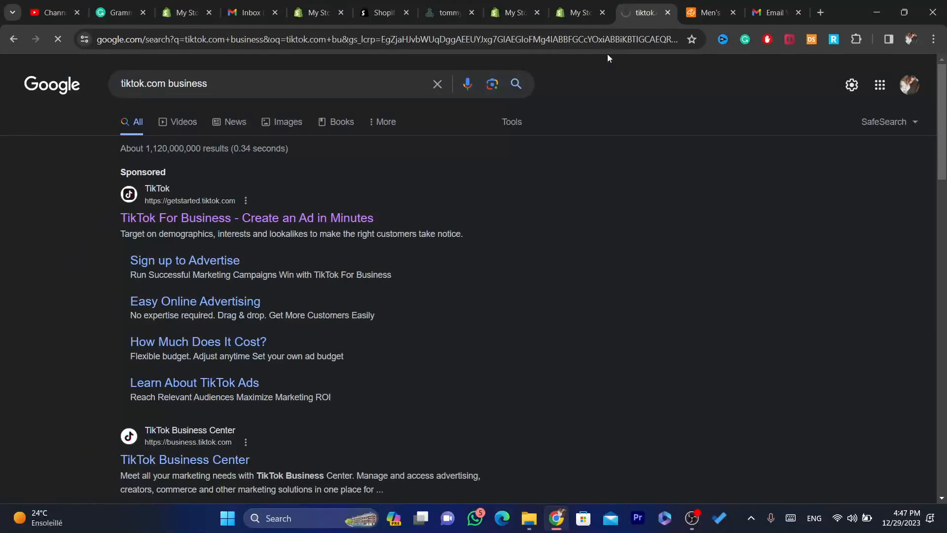
drag(630, 40, 683, 41)
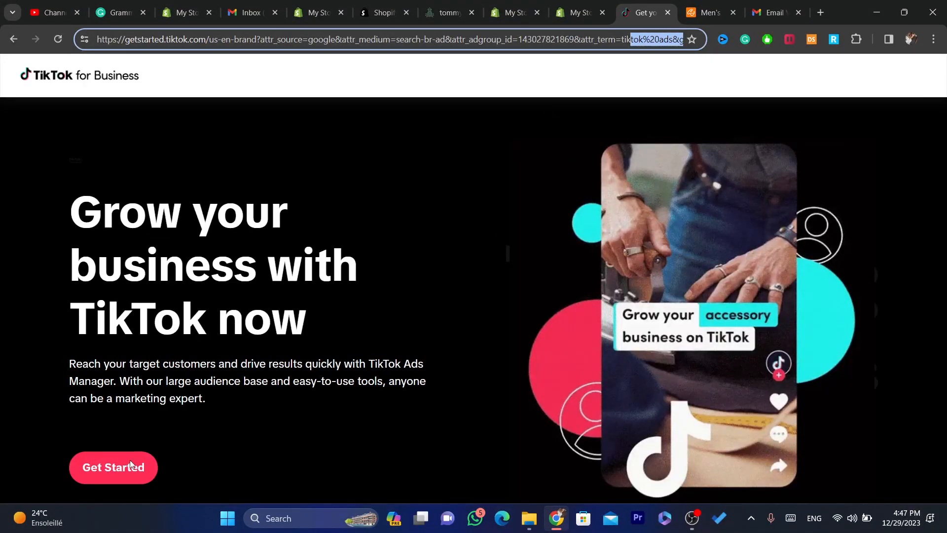
click(114, 467)
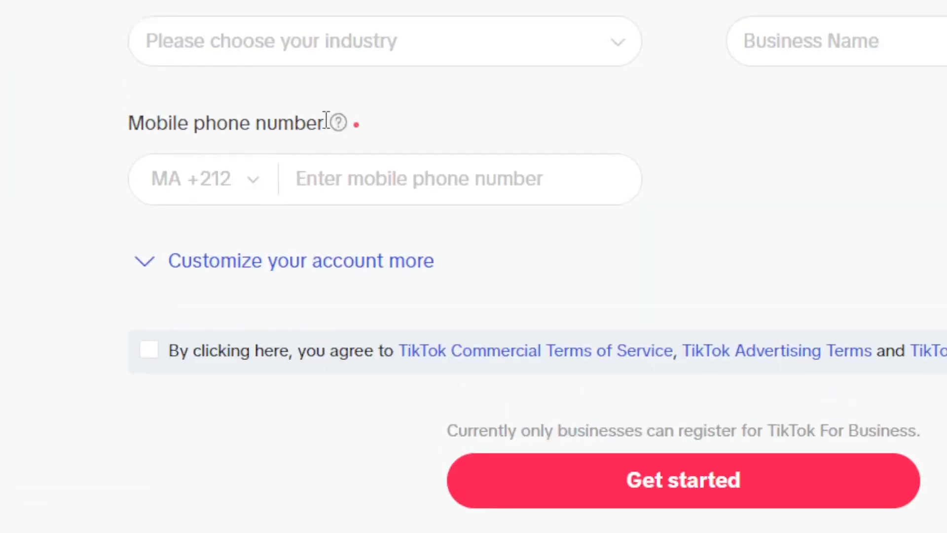
click(326, 34)
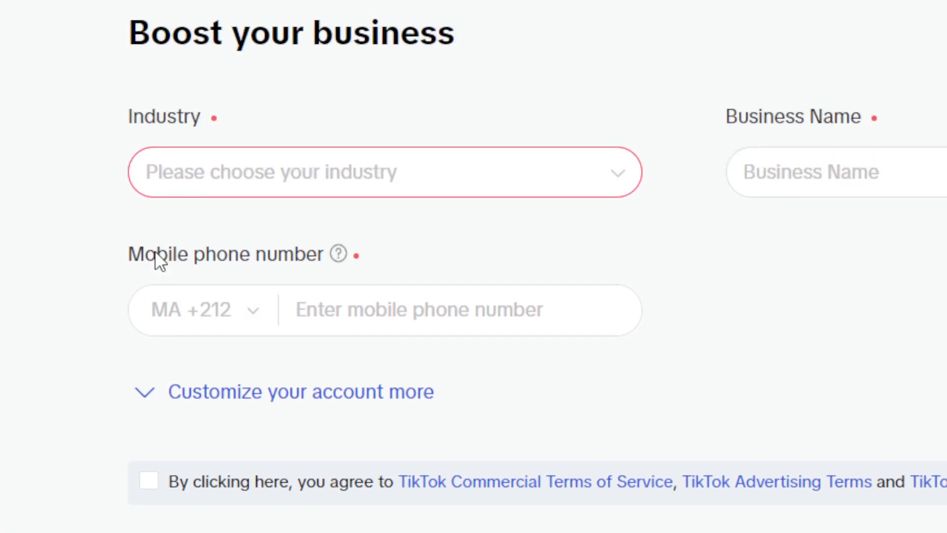
Close the TikTok sign-up form without saving and return to the Set up Marketing page in Shopify.
click(874, 28)
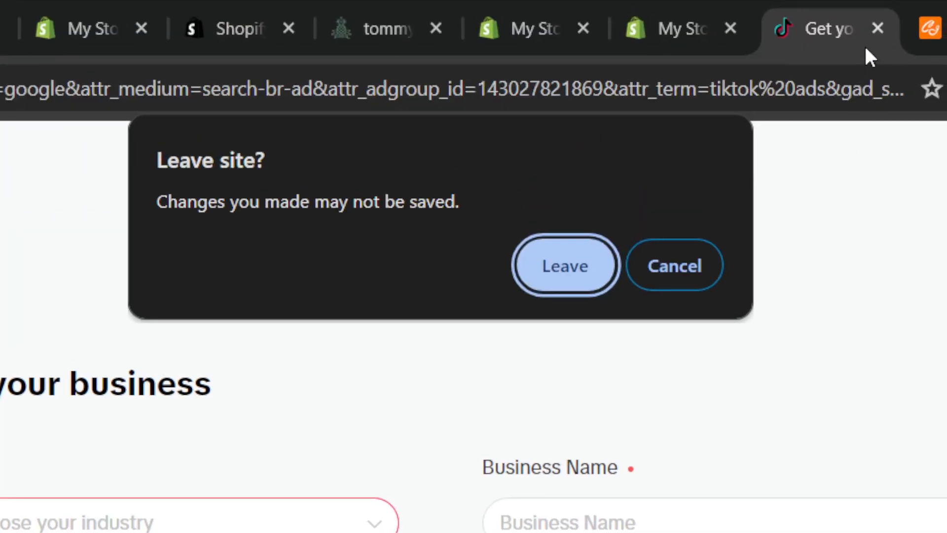
click(640, 256)
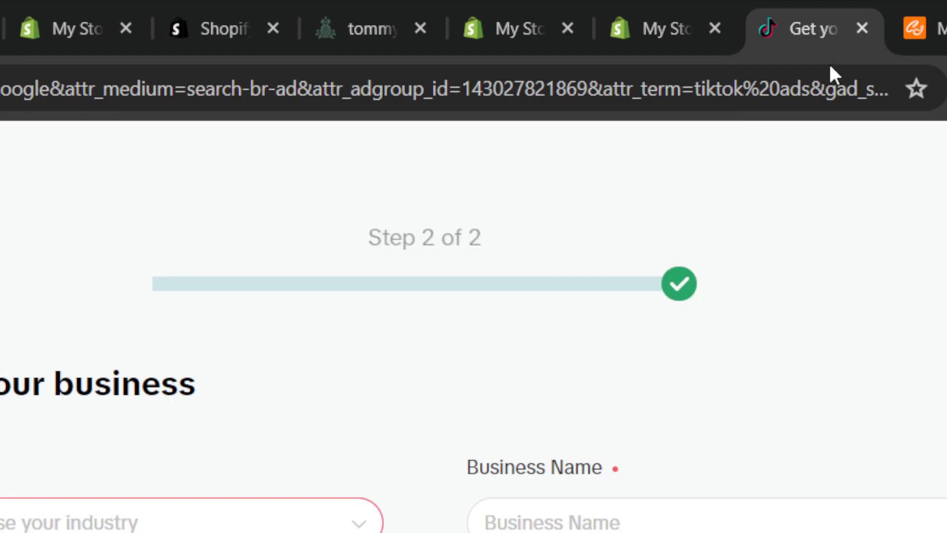
click(862, 28)
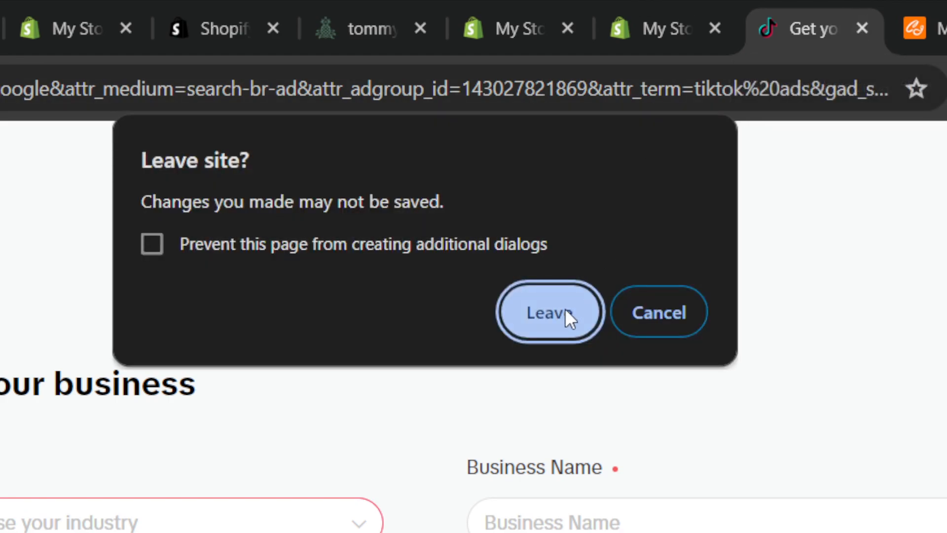
click(547, 324)
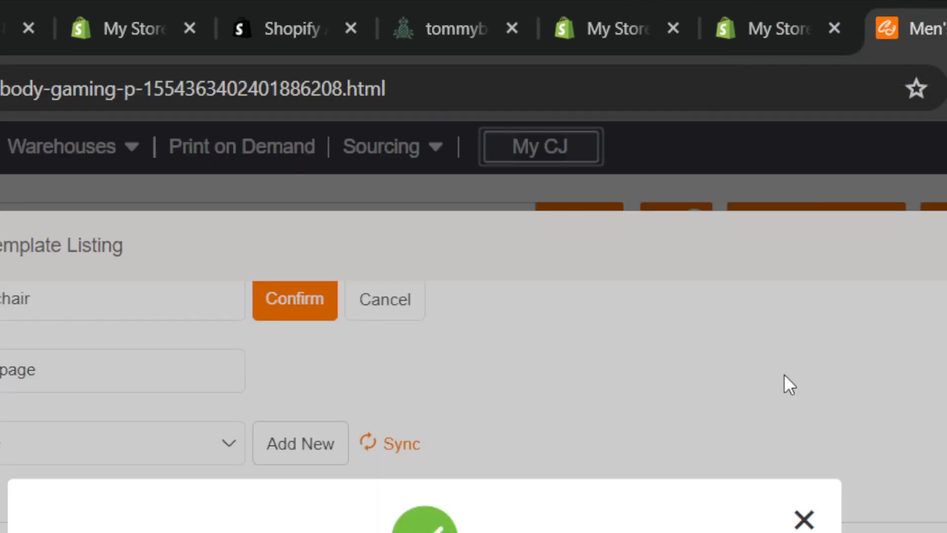
click(760, 20)
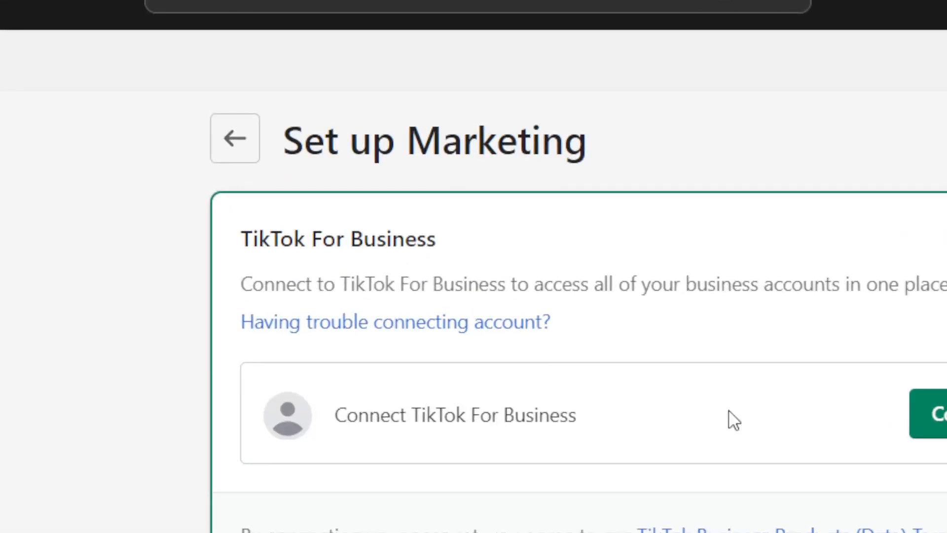
Connect the TikTok For Business account to Shopify in the marketing setup.
click(868, 428)
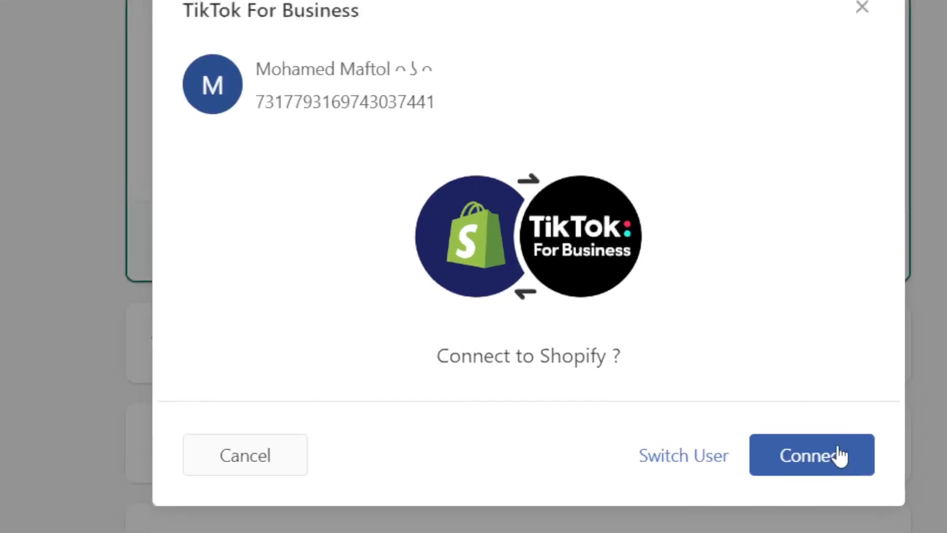
click(700, 417)
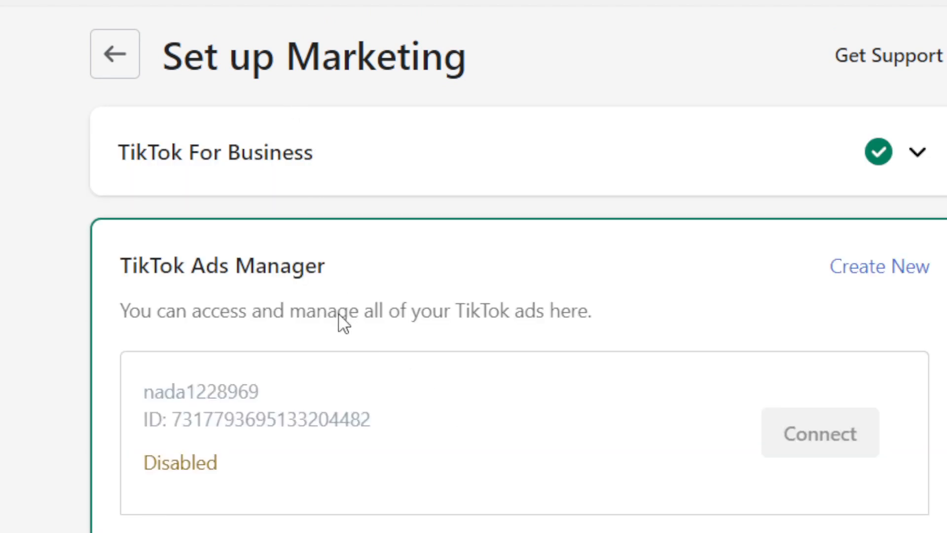
scroll(370, 459, down, 2)
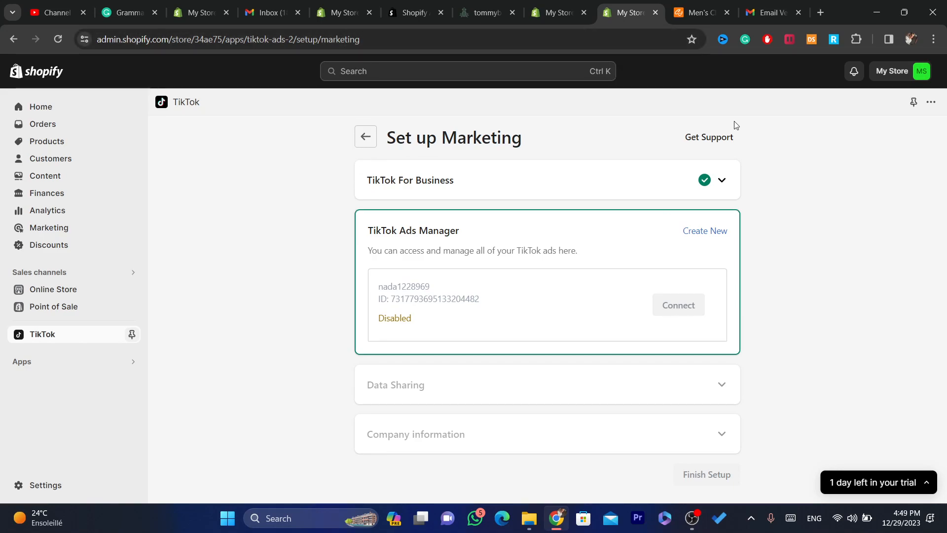
Look up "tiktok.com business" again, open the sponsored TikTok For Business result and select the page's web address.
click(693, 10)
click(622, 35)
text(tiktok)
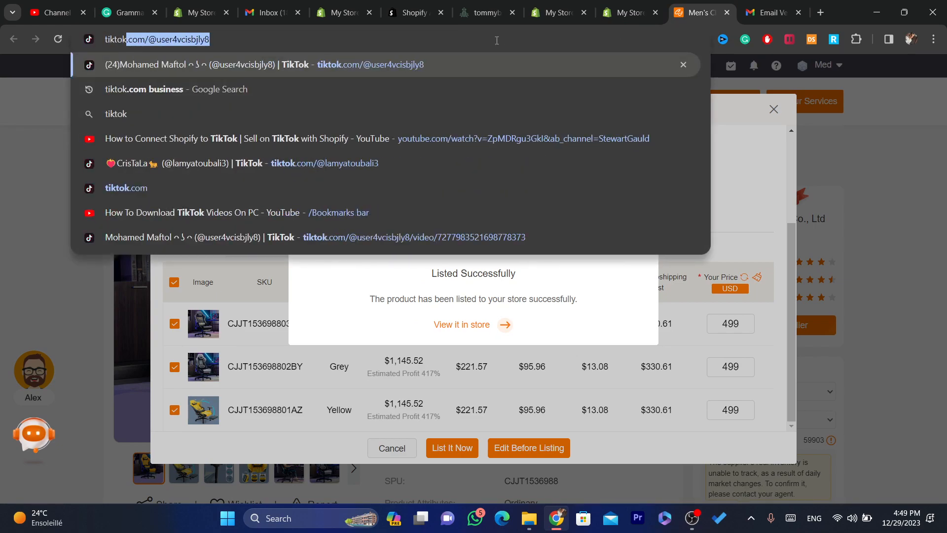
text(.com/@use)
key(BackSpace)
key(BackSpace)
key(BackSpace)
key(BackSpace)
key(BackSpace)
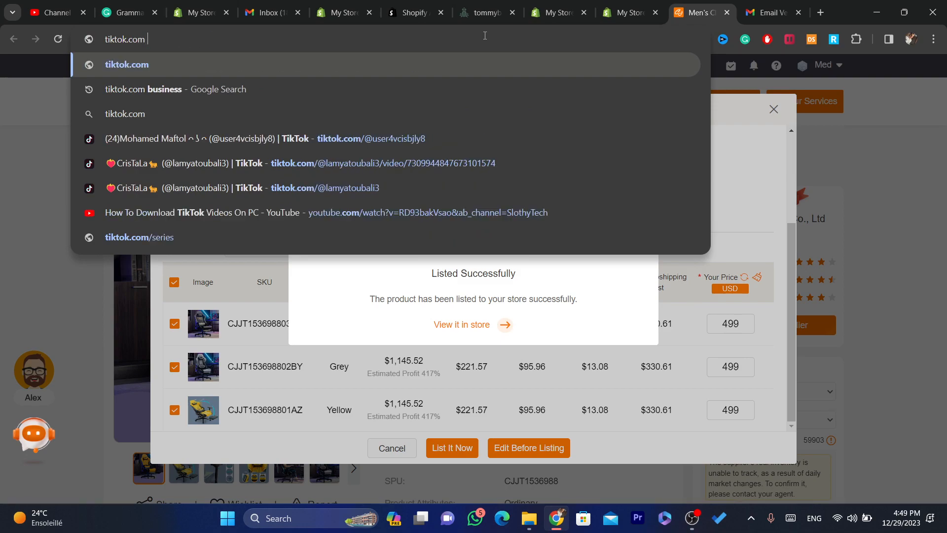
text(bus)
click(480, 57)
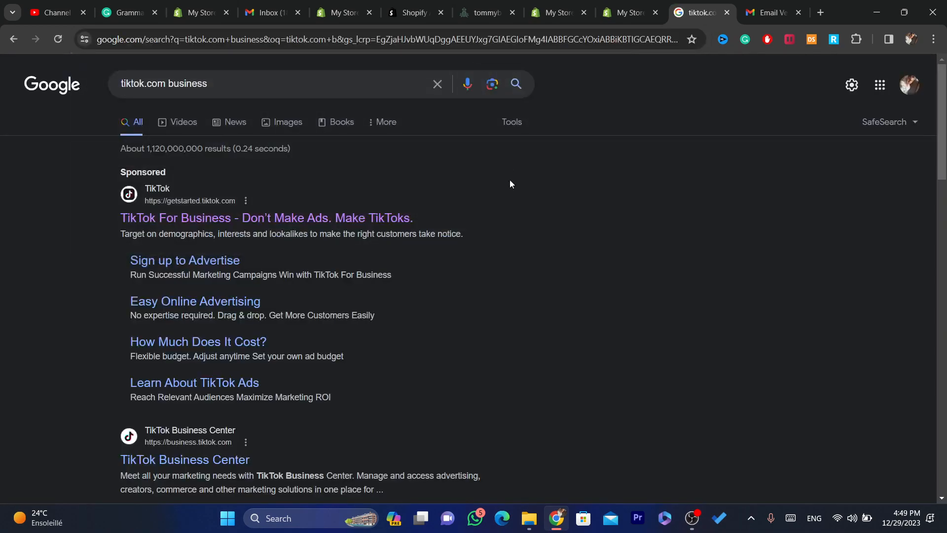
click(176, 218)
click(508, 39)
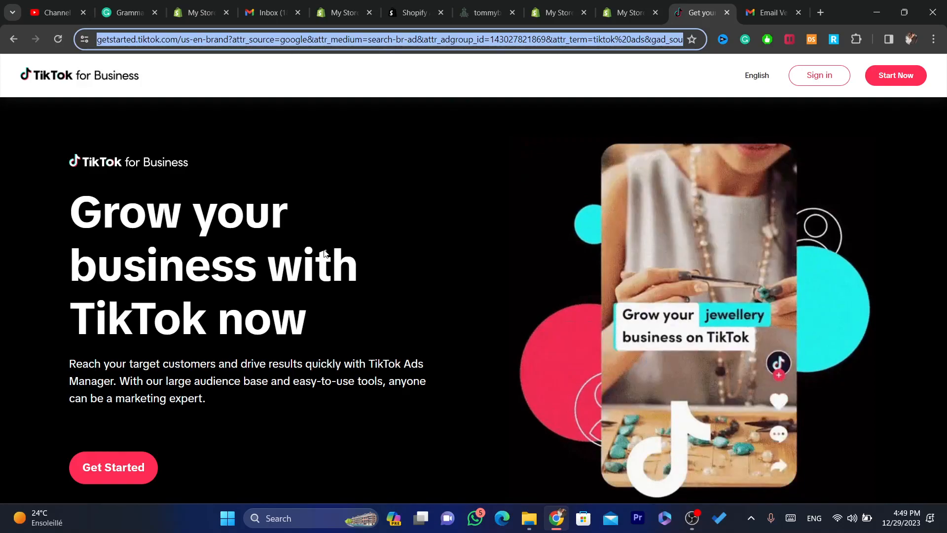
Reload the TikTok For Business page, leave it for TikTok Ads Manager and check the Ads Manager section of Shopify's marketing setup.
key(Return)
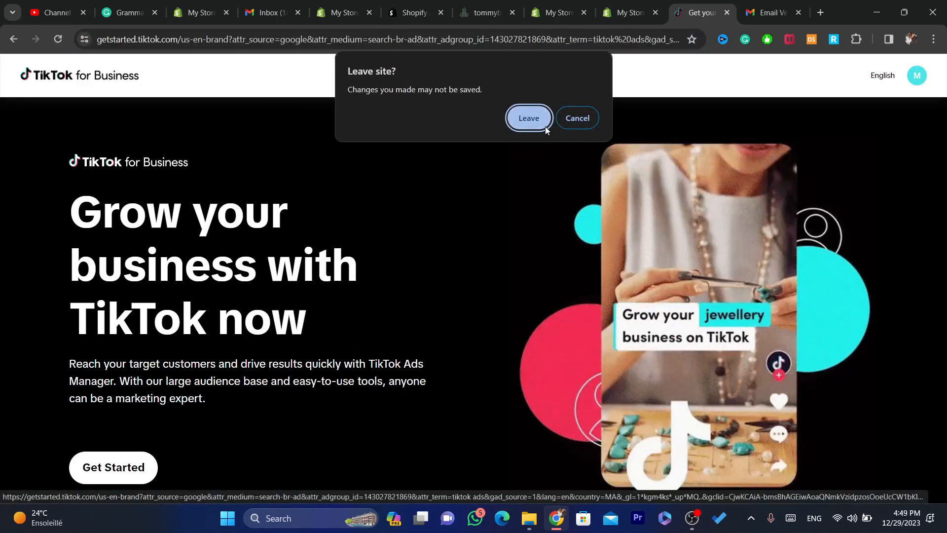
click(538, 121)
click(535, 139)
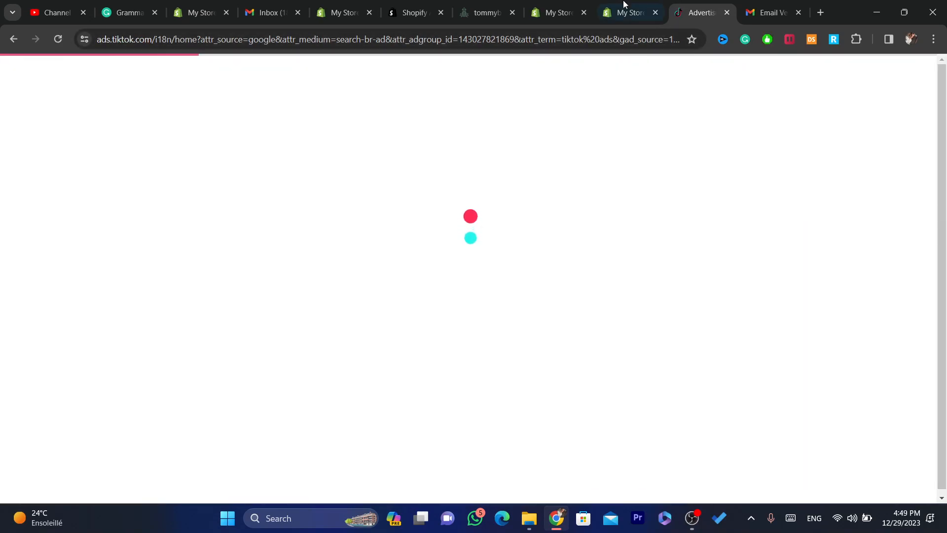
click(623, 11)
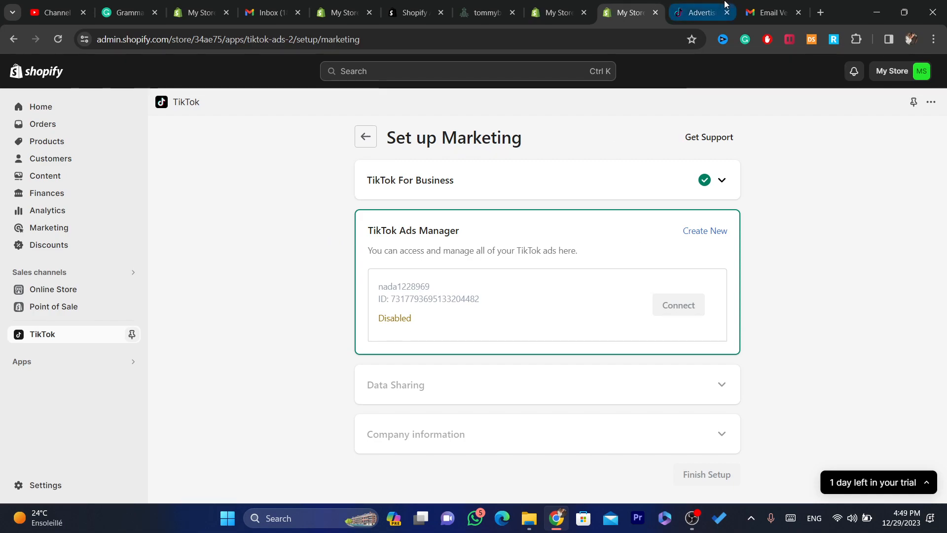
Examine the account's approval status and instructions in TikTok Ads Manager and return to the Set up Marketing page in Shopify.
click(701, 12)
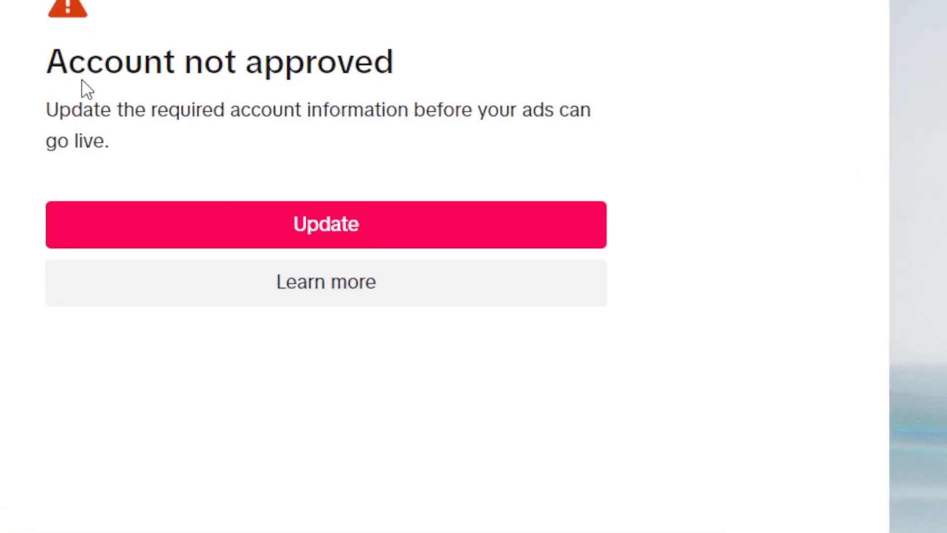
drag(126, 243, 317, 247)
click(526, 98)
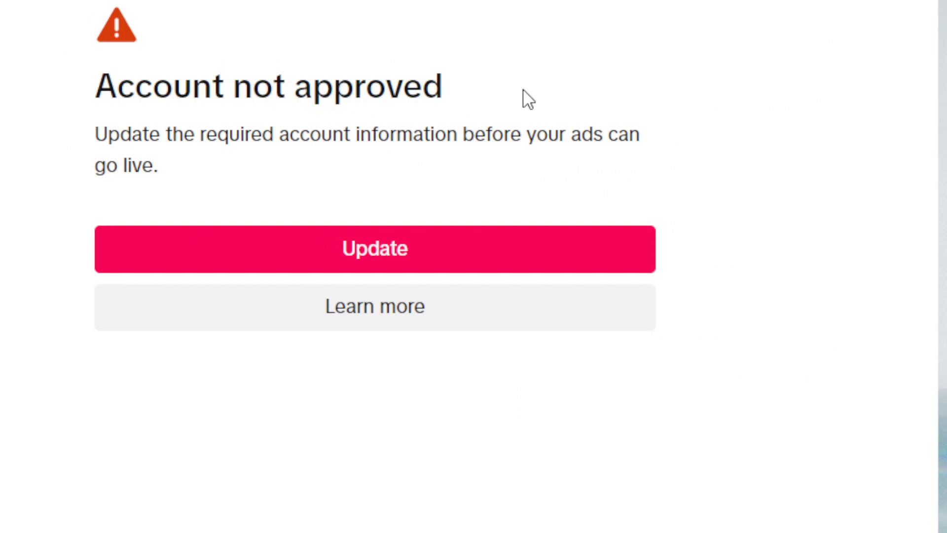
triple_click(281, 144)
drag(273, 155, 36, 108)
double_click(148, 91)
drag(148, 91, 279, 137)
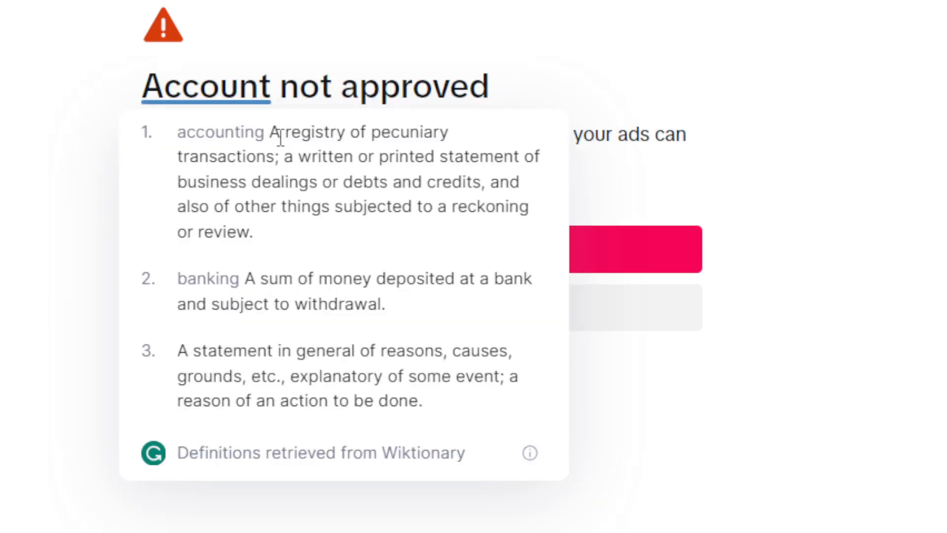
click(589, 158)
triple_click(294, 137)
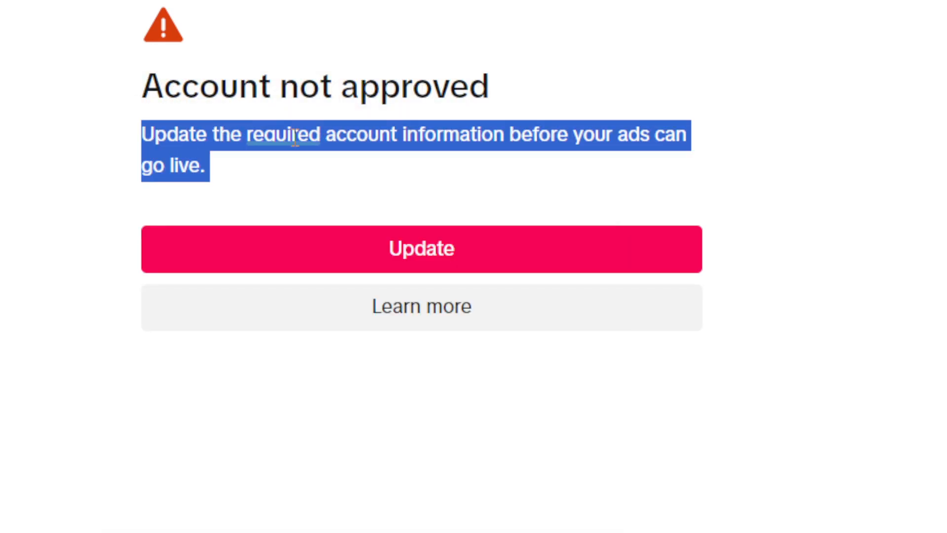
drag(491, 120, 229, 155)
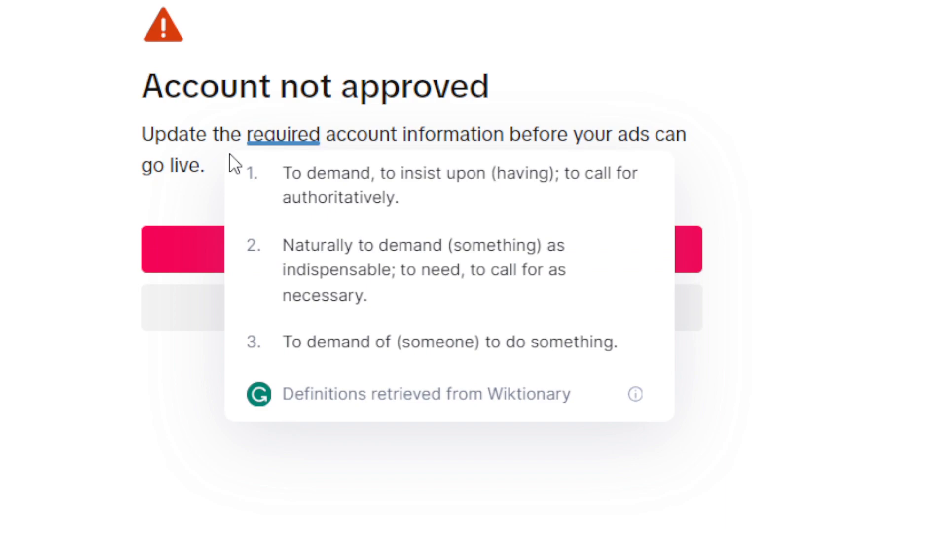
drag(370, 135, 676, 165)
click(679, 170)
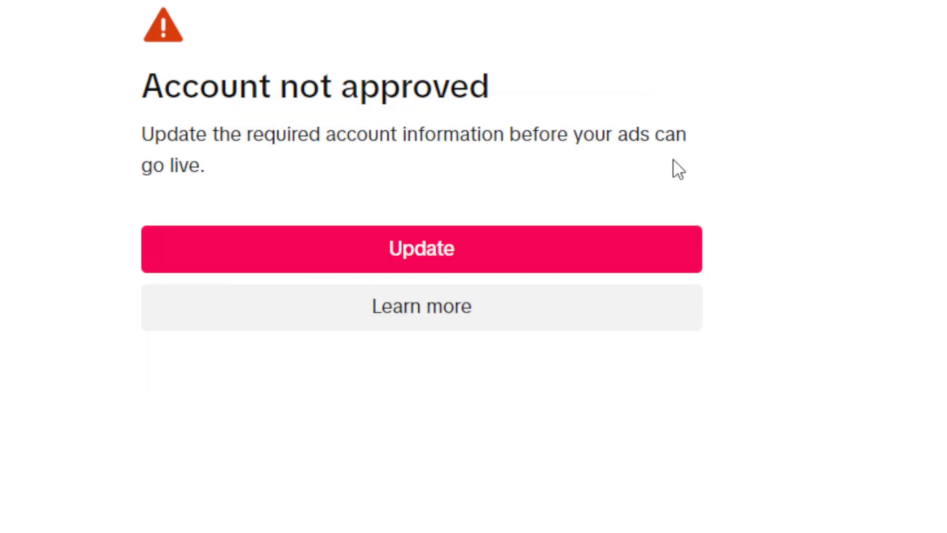
triple_click(514, 153)
click(867, 2)
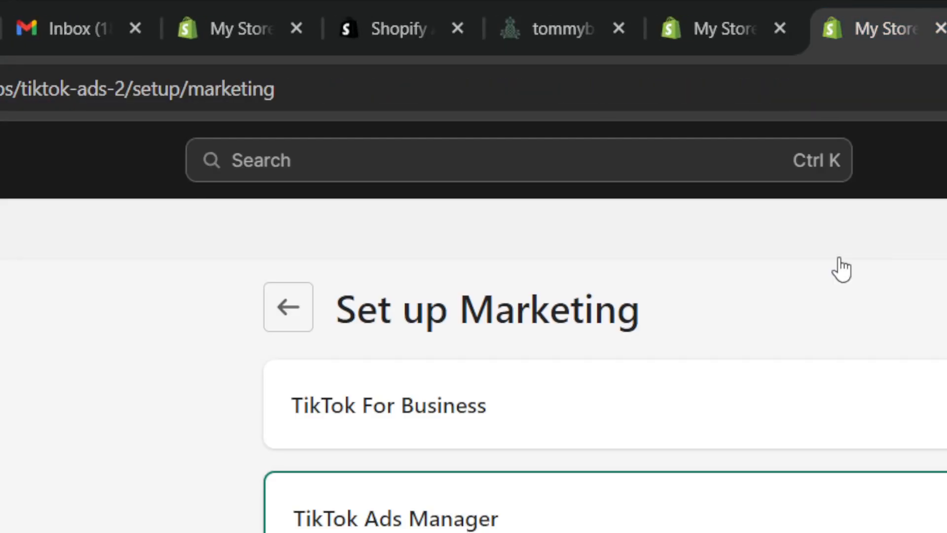